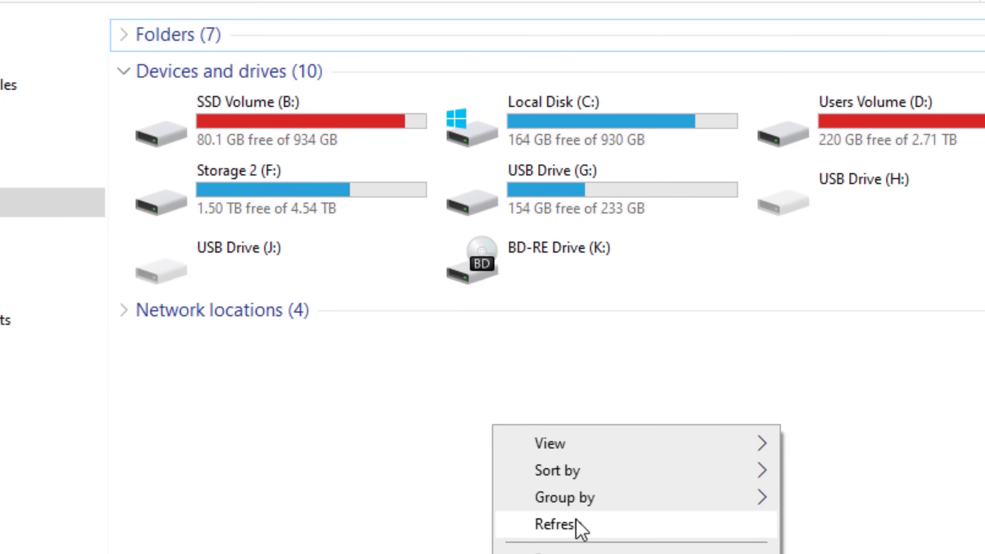
Refresh This PC to list eleven drives, then select the SSD Volume (B:).
left_click(571, 523)
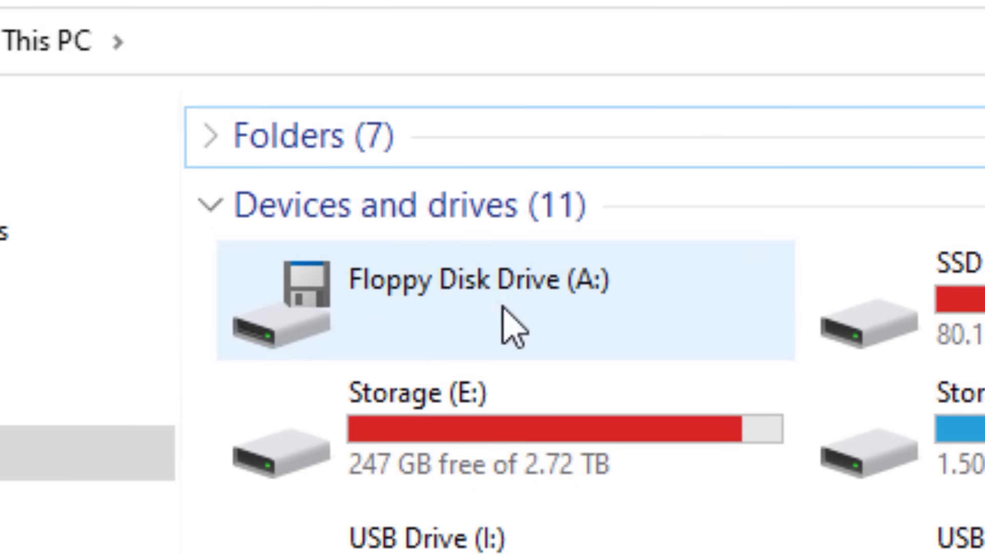
left_click(712, 187)
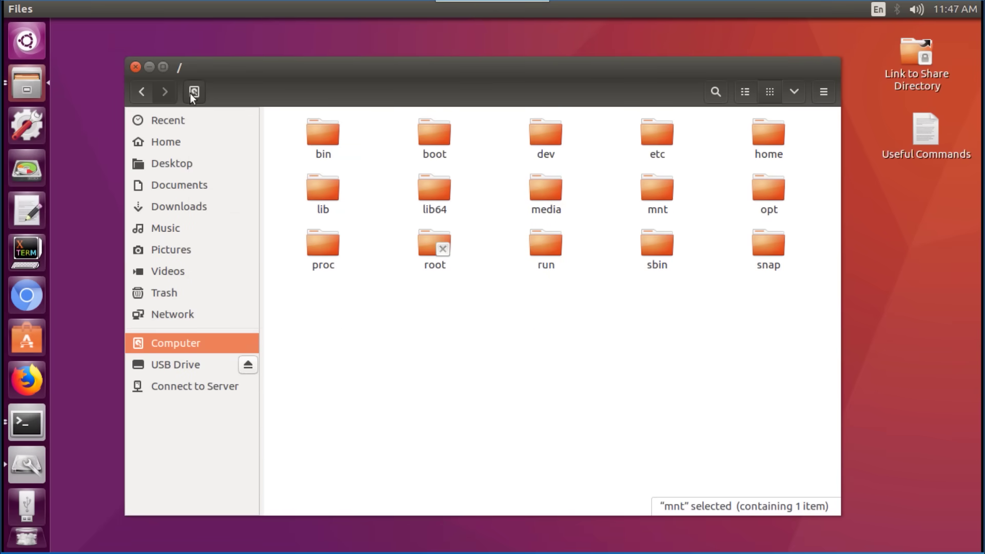
right_click(190, 96)
left_click(187, 98)
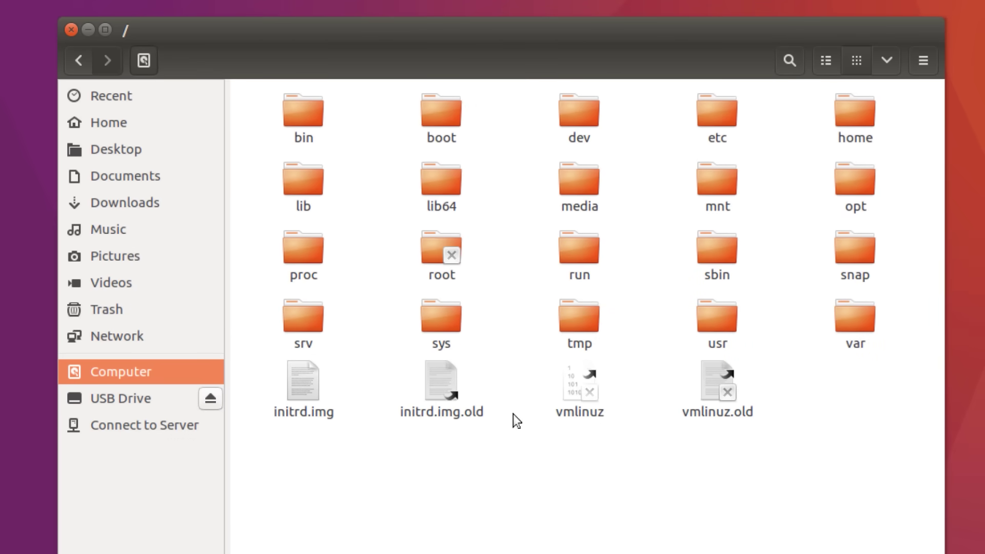
right_click(308, 118)
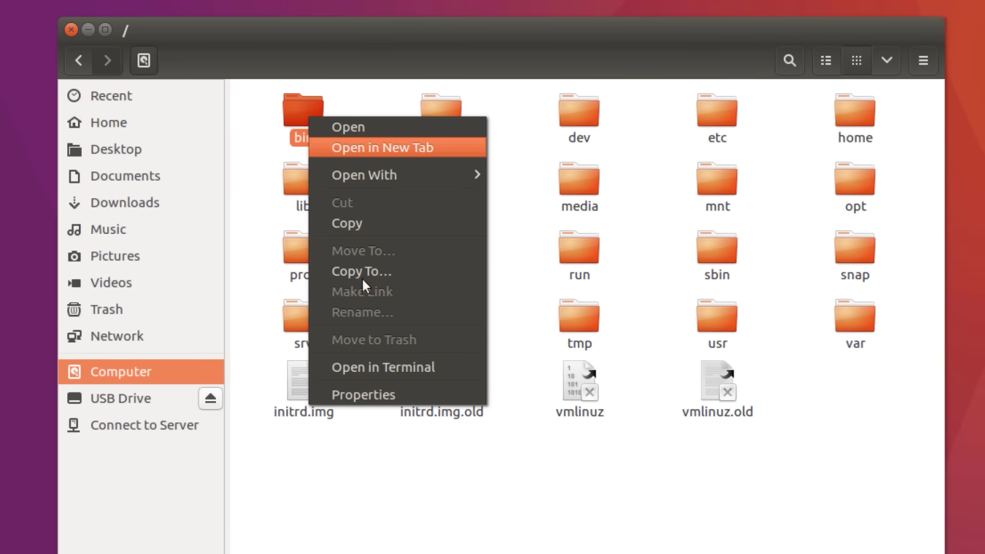
left_click(359, 395)
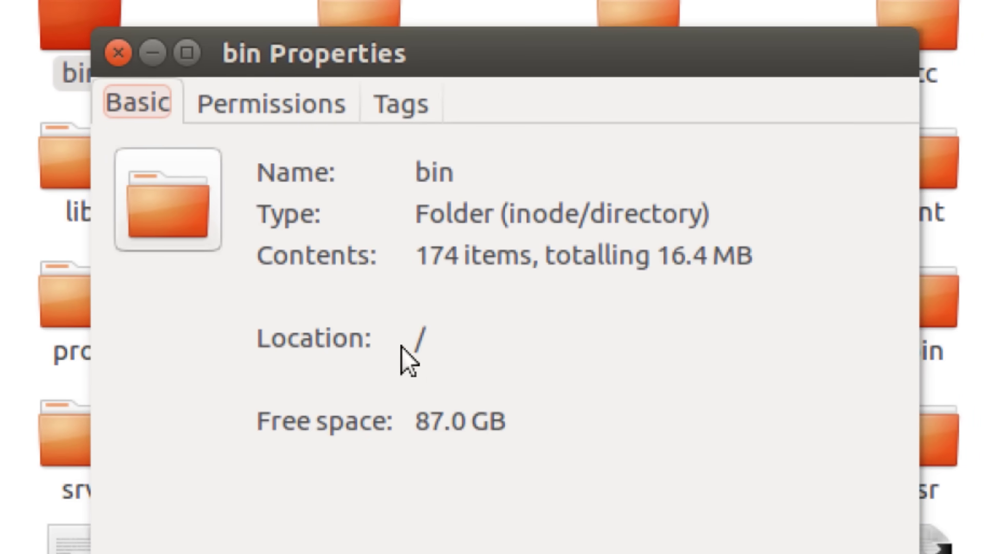
left_click_drag(450, 352, 391, 335)
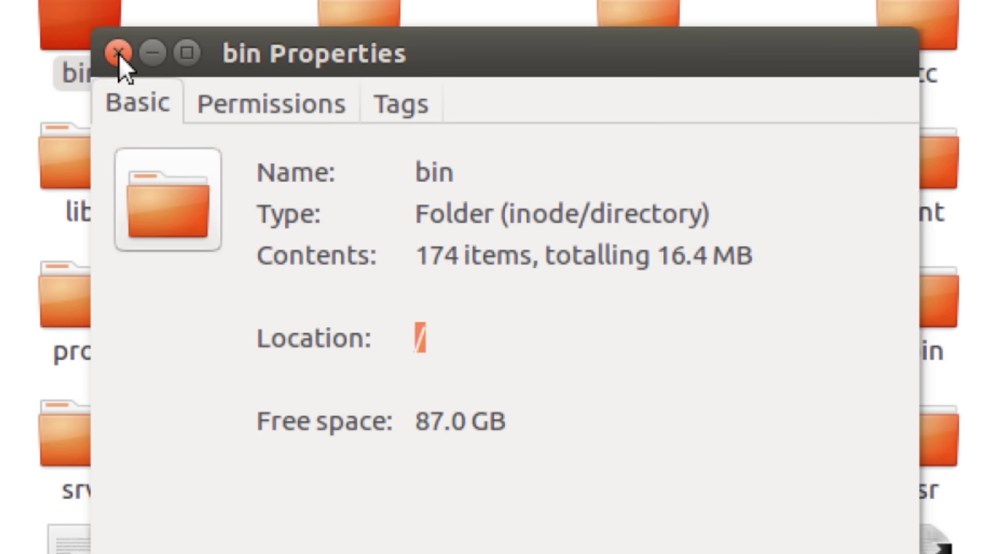
left_click(119, 54)
right_click(559, 113)
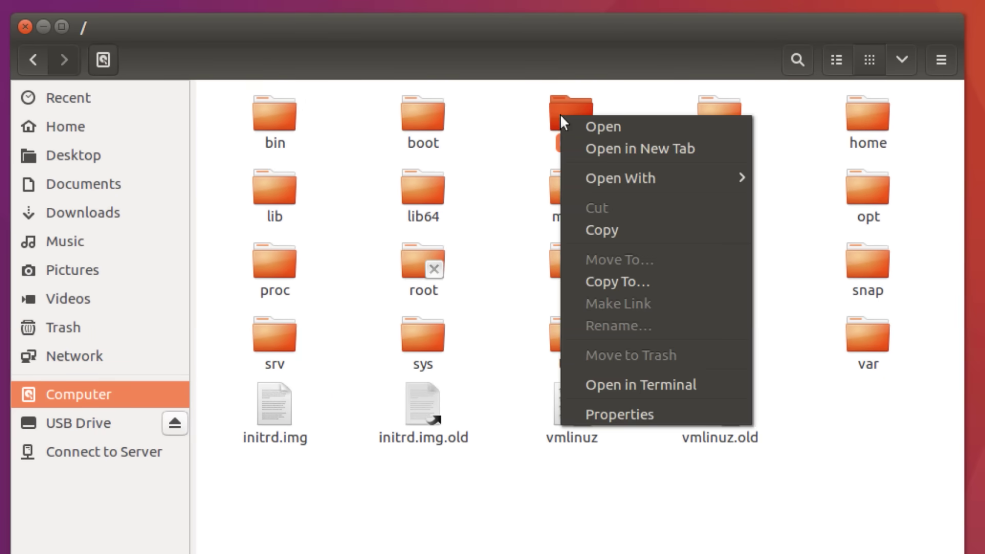
left_click(634, 417)
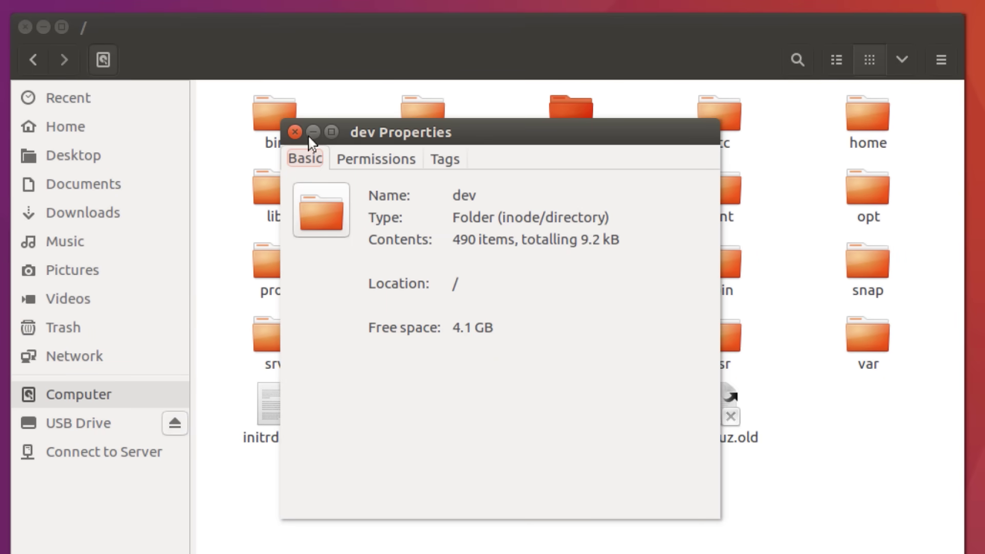
left_click(295, 132)
right_click(440, 509)
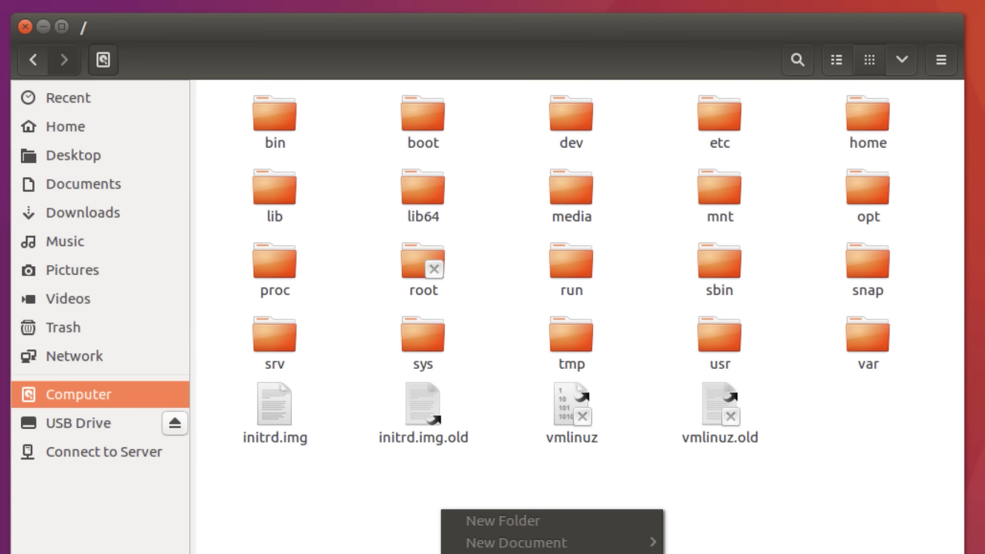
left_click(372, 523)
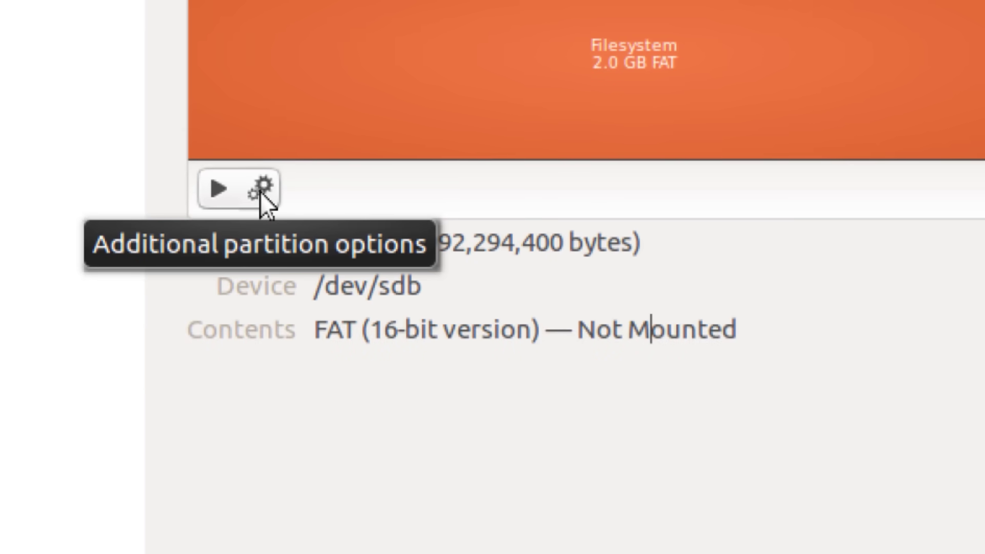
Accept the /secondary/ mount point in the partition's mount options, then open the secondary folder.
left_click(260, 192)
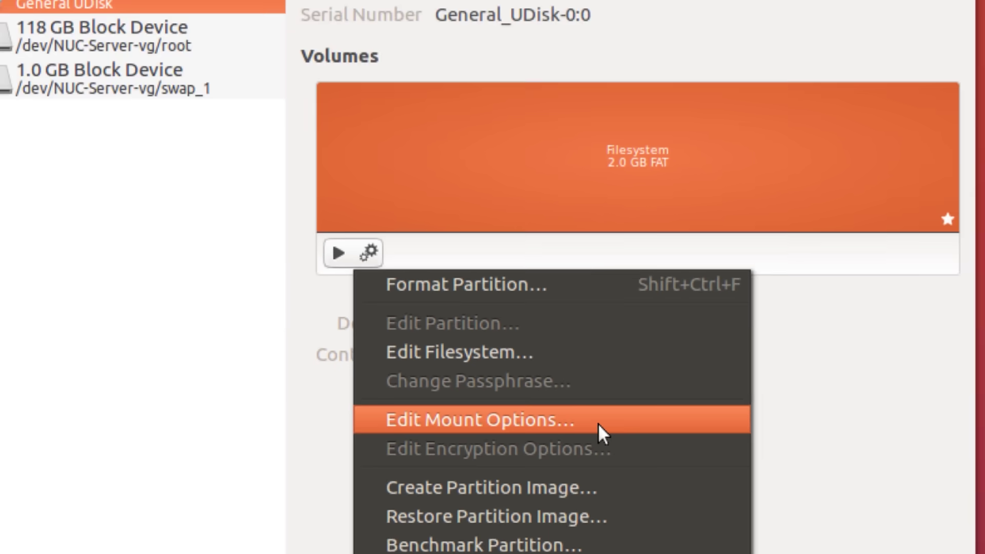
left_click(479, 426)
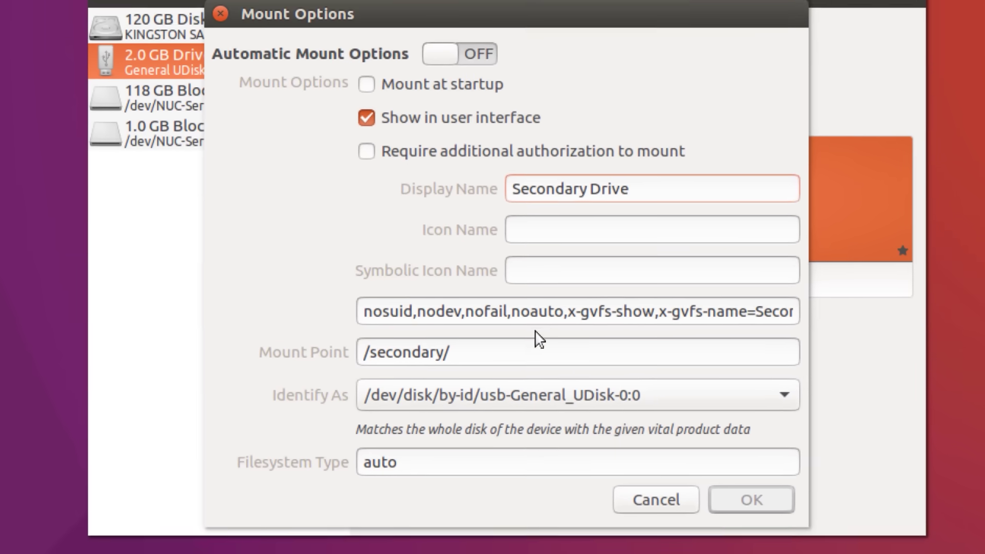
left_click(506, 351)
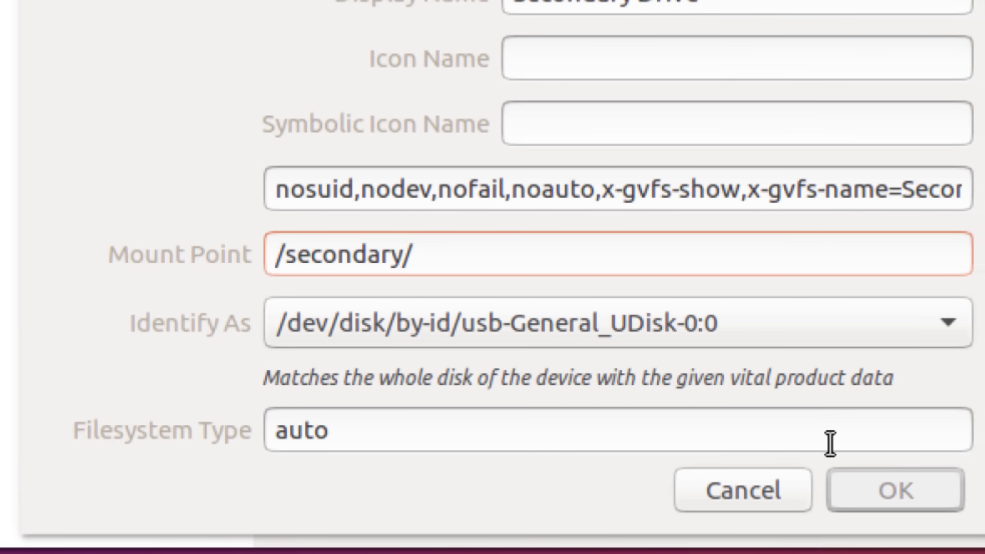
left_click(830, 444)
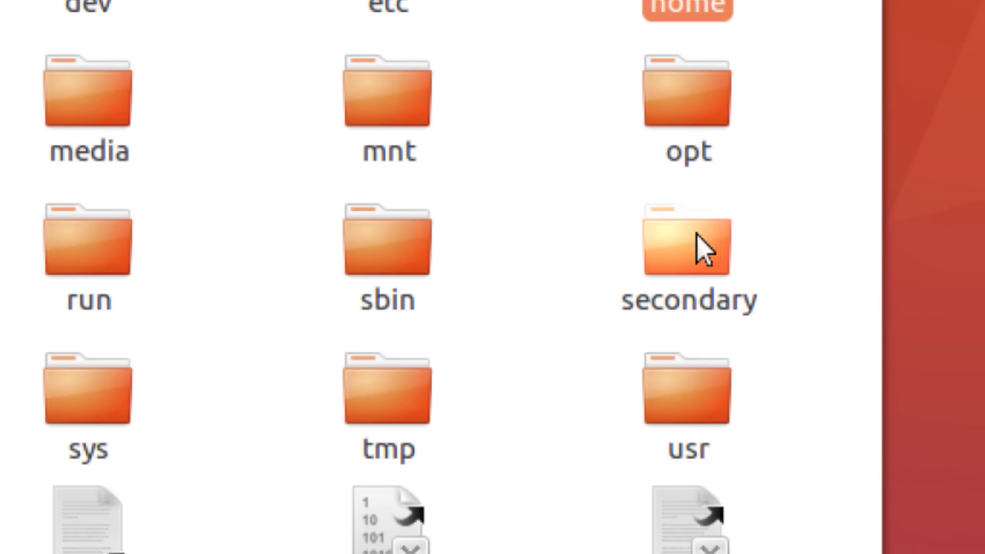
left_click(791, 265)
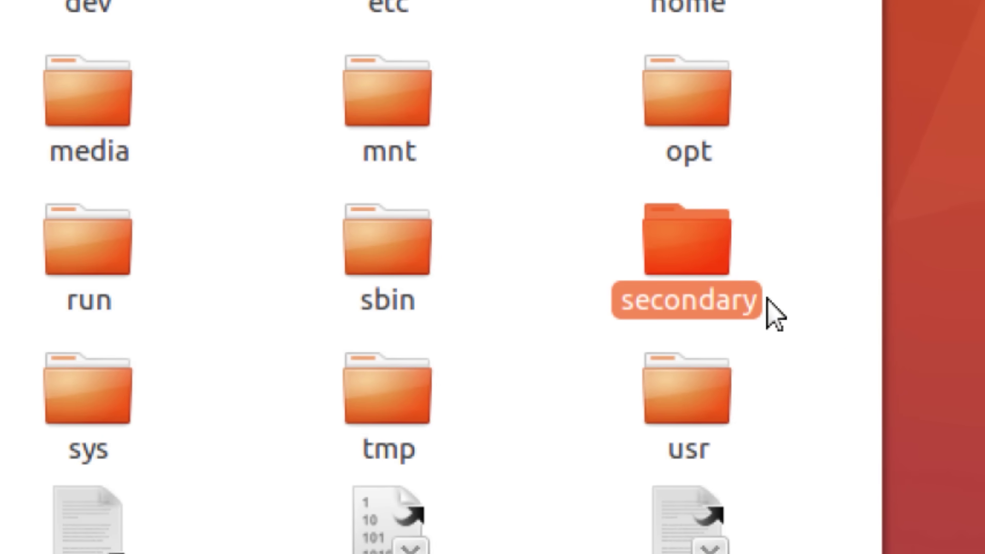
double_click(724, 266)
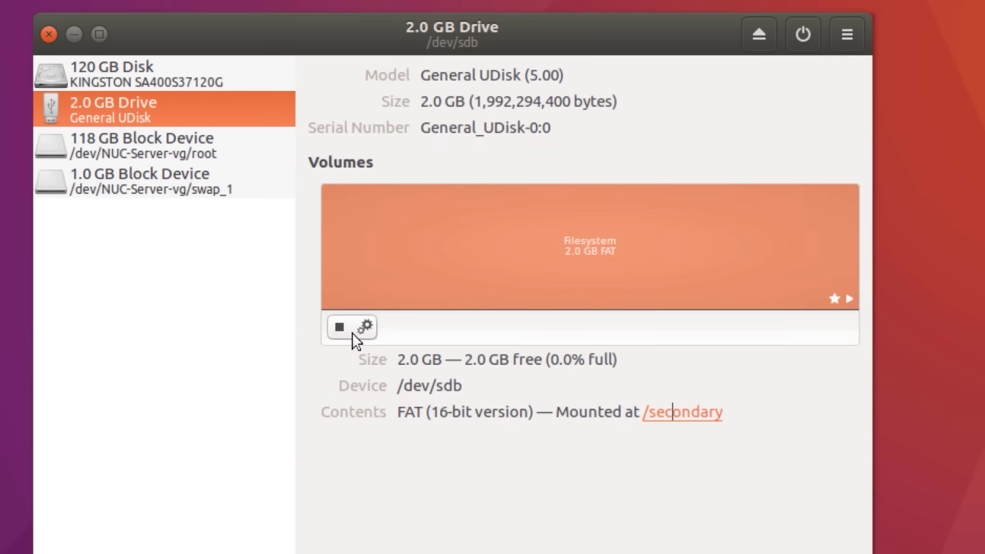
Unmount the partition and set mount point /mnt/USB-Drive and display name USB-Drive.
left_click(340, 331)
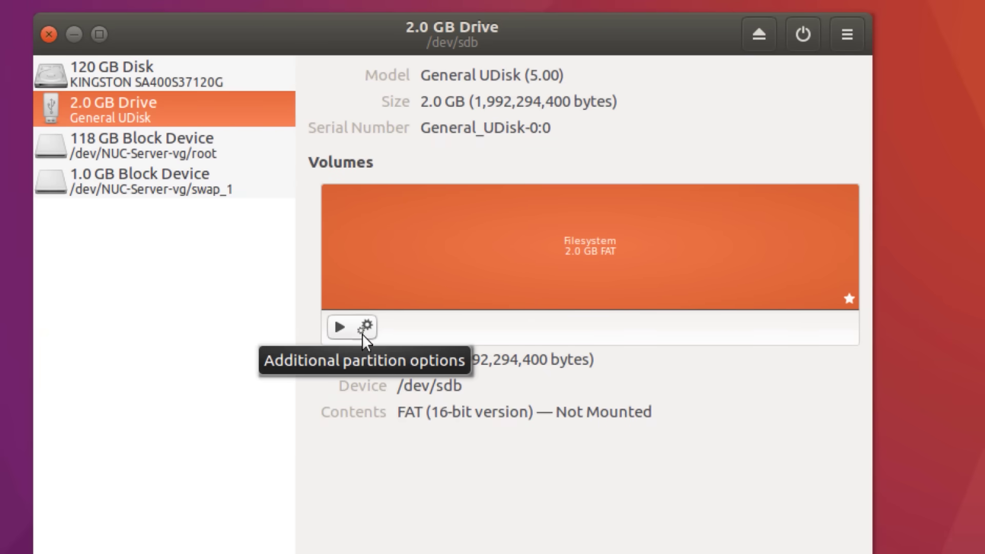
left_click(362, 334)
left_click(452, 464)
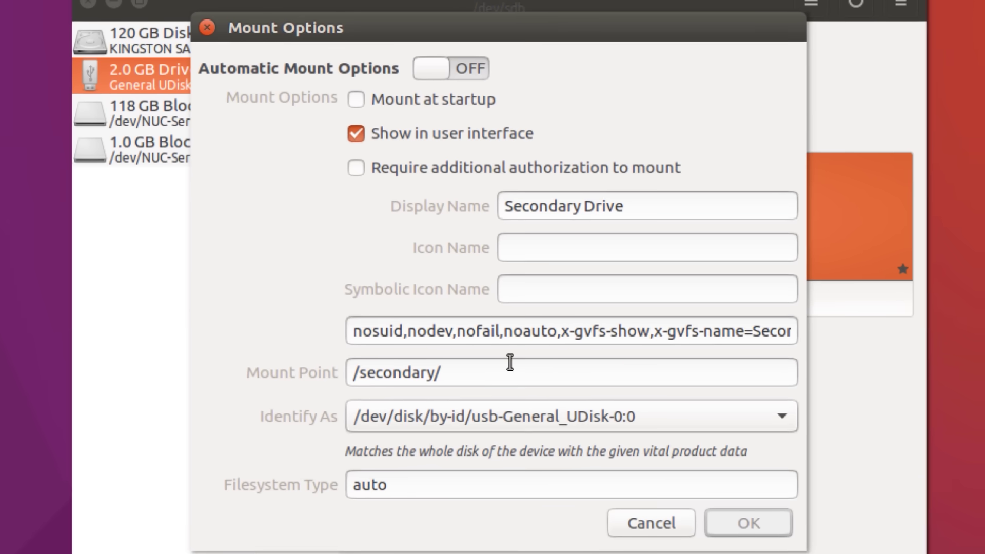
left_click_drag(480, 363, 366, 369)
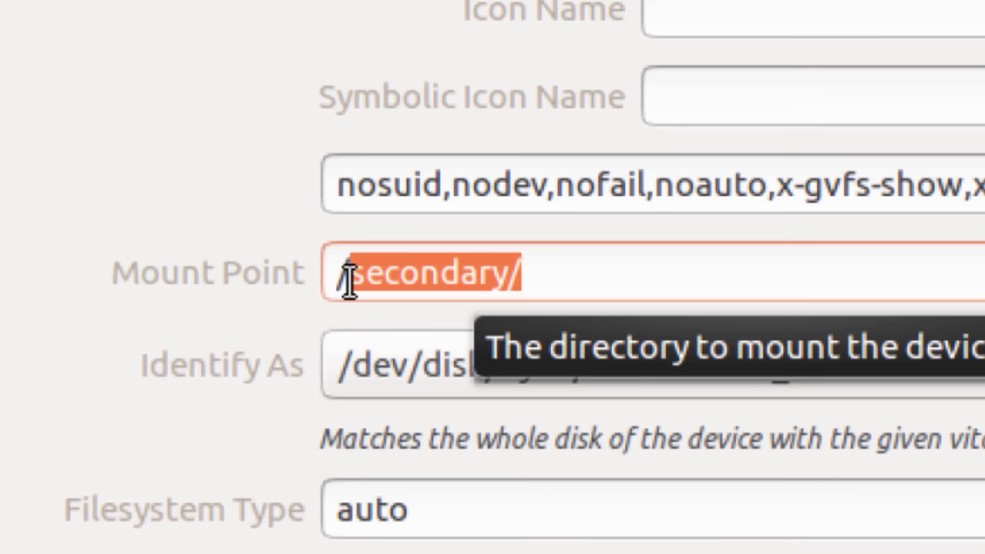
type("mnt/")
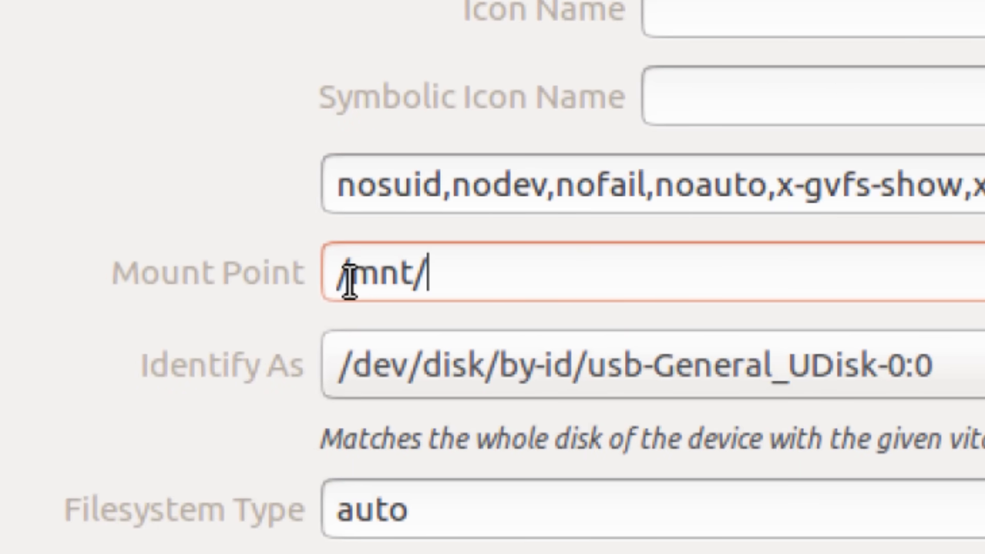
type("USB-Dri")
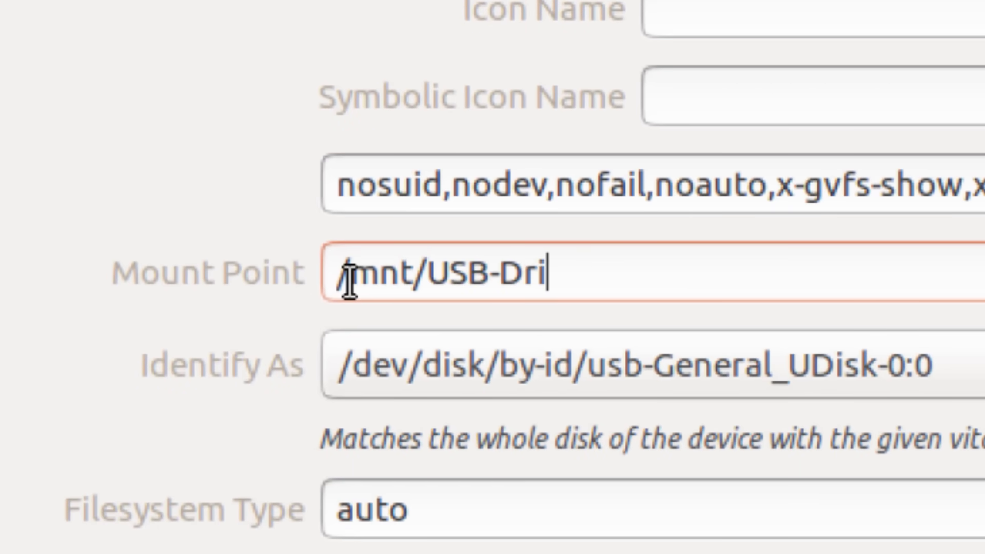
type("ve")
left_click_drag(681, 91, 503, 103)
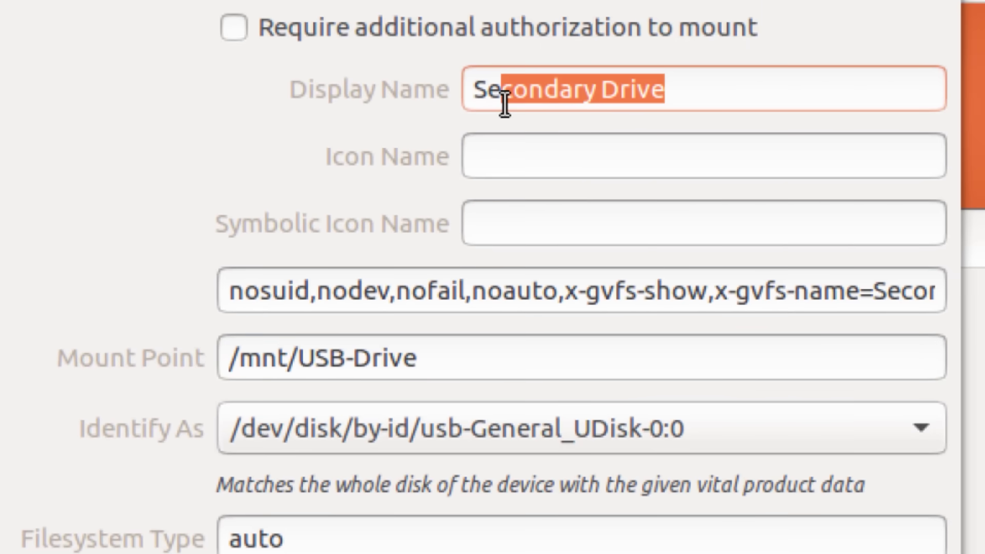
key("BackSpace")
key("BackSpace")
key("BackSpace")
type("USB-Driv")
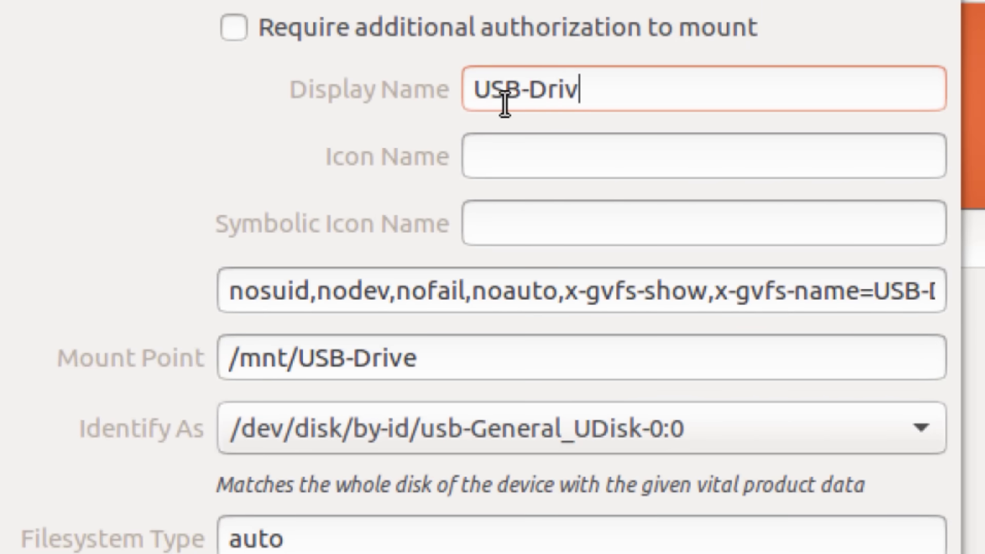
key("BackSpace")
key("BackSpace")
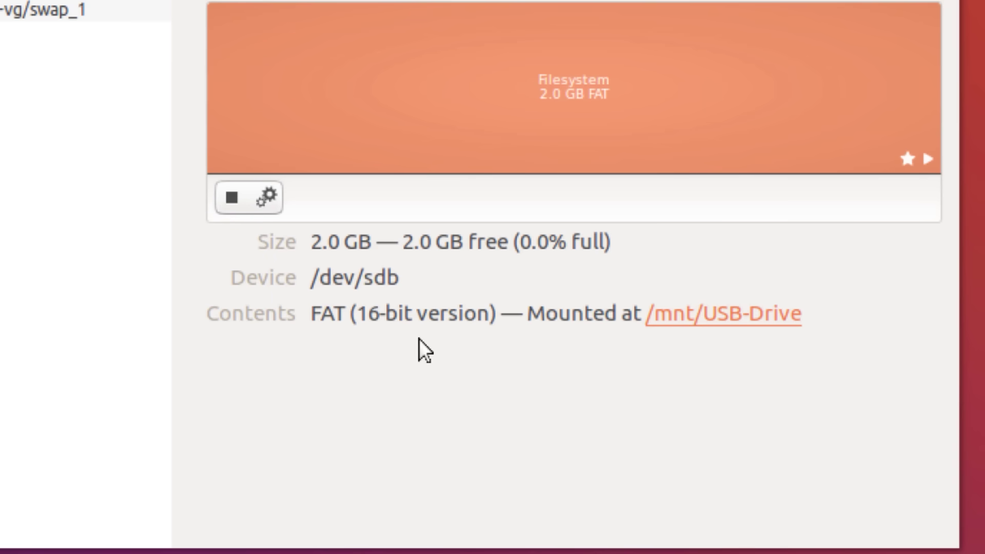
Open the USB-Drive folder under /mnt in Files to show its example files.
left_click(779, 317)
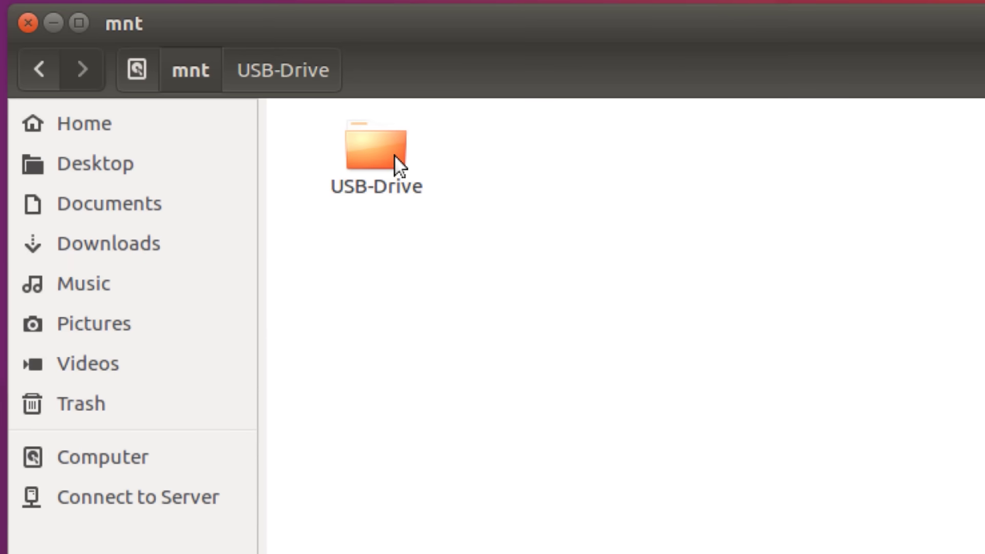
double_click(394, 155)
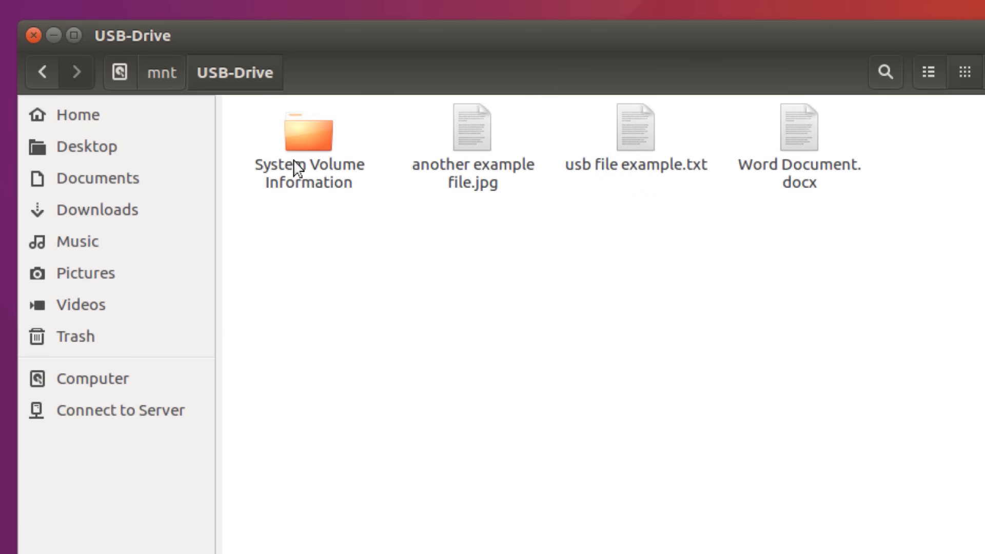
right_click(507, 345)
left_click(440, 370)
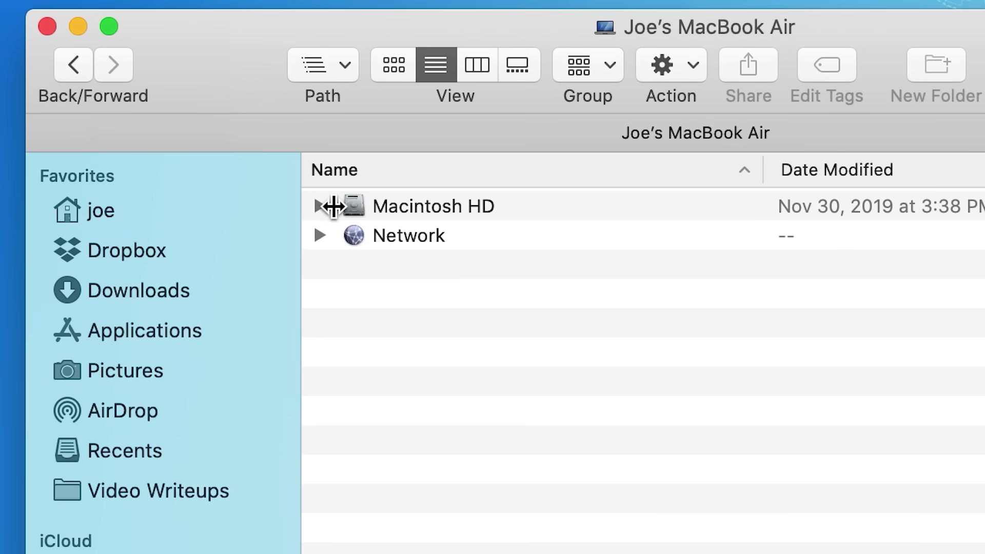
Expand Macintosh HD and Network, then open Macintosh HD and select Applications.
left_click(301, 120)
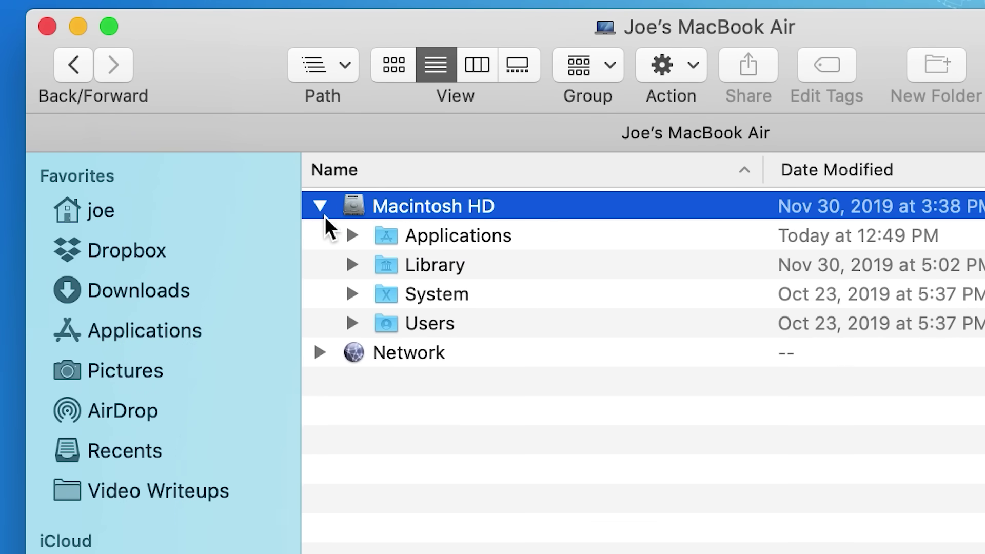
left_click(323, 342)
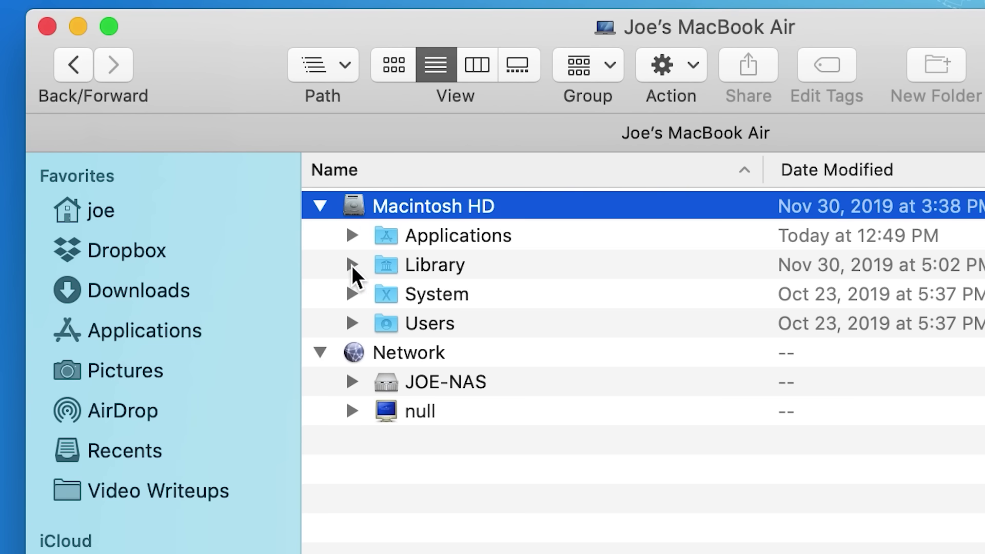
double_click(359, 217)
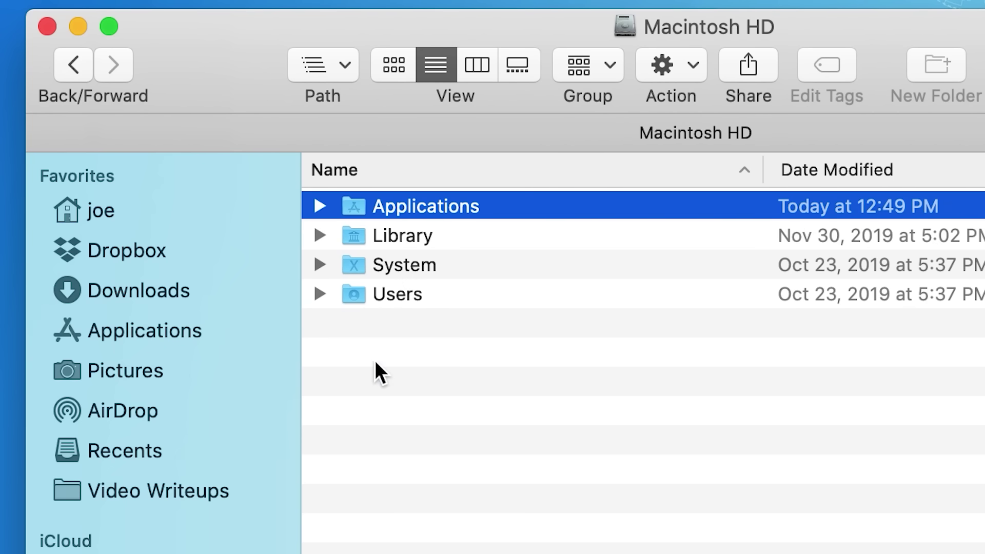
left_click(76, 75)
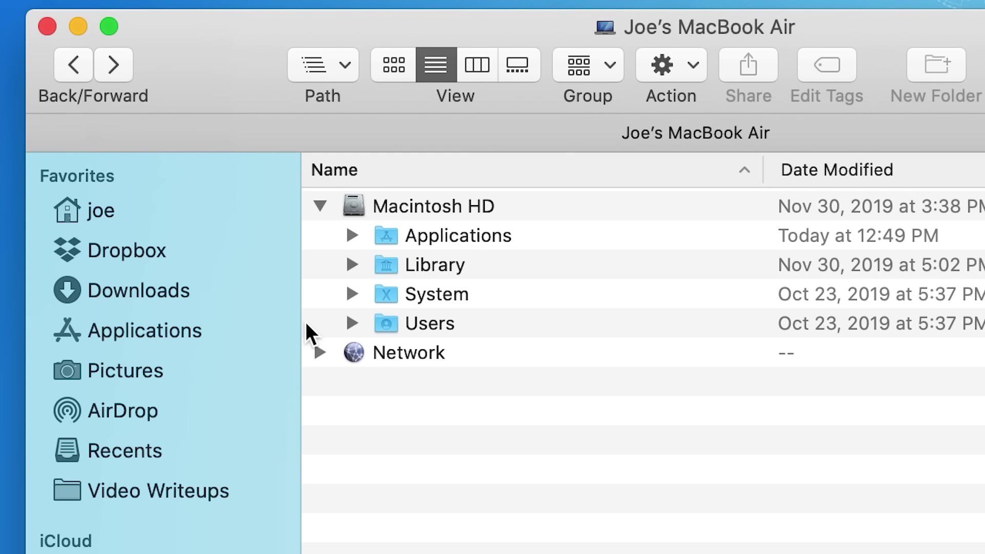
double_click(408, 214)
left_click(407, 215)
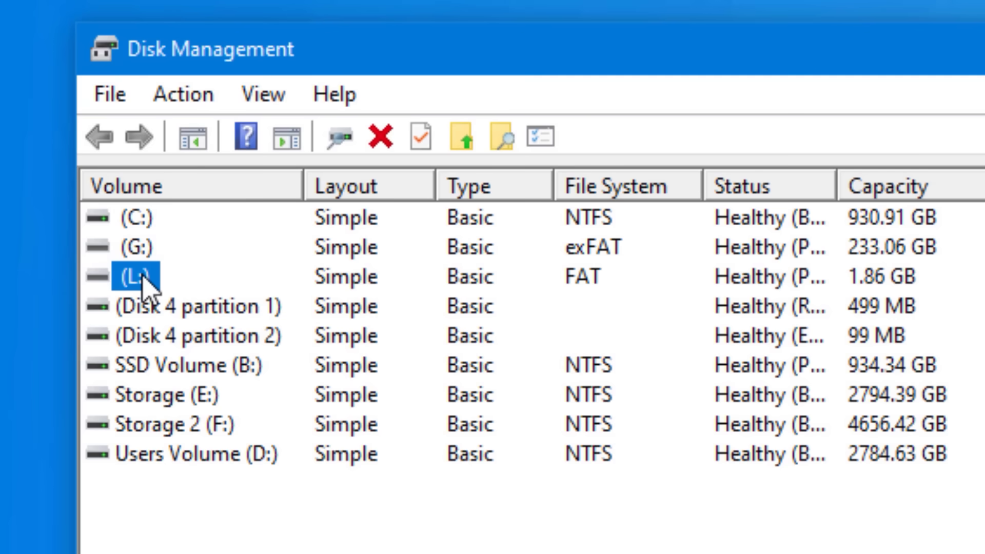
Add a mount path for the (L:) volume in a new Desktop folder named WhateverUSB.
right_click(145, 281)
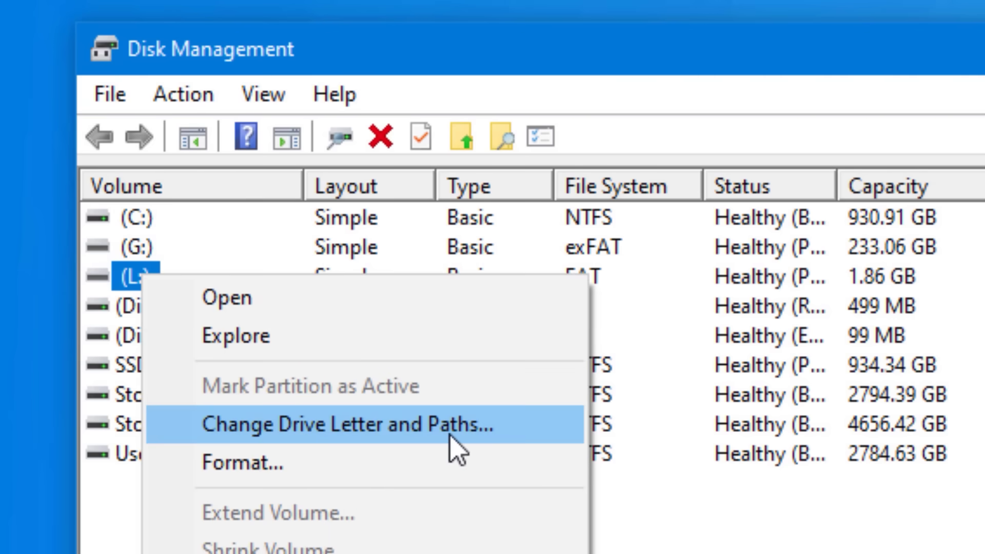
left_click(503, 432)
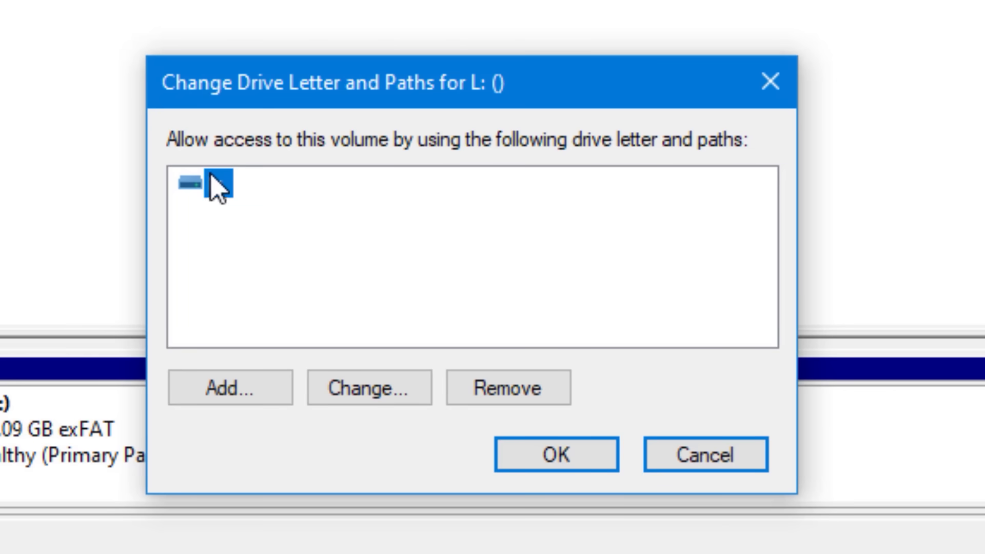
left_click(242, 391)
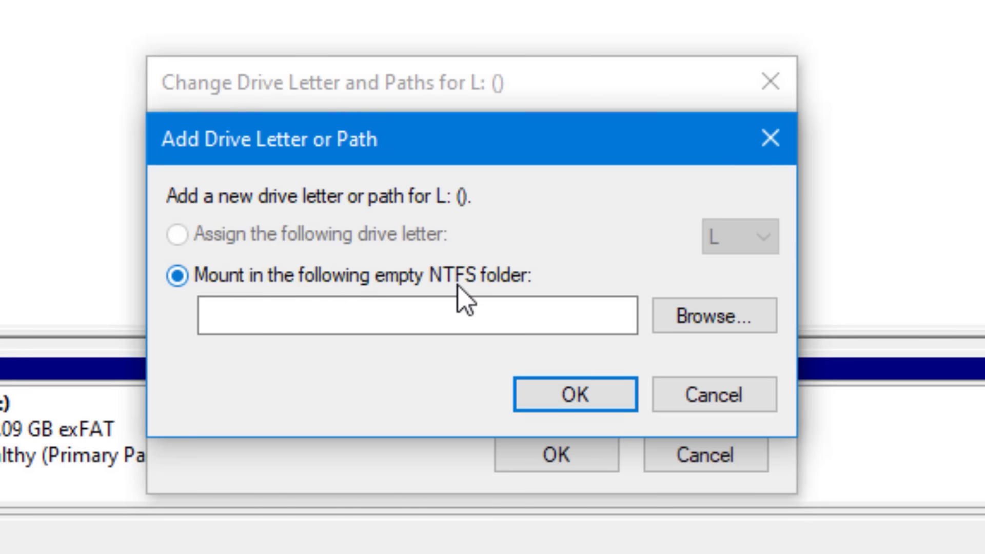
left_click(690, 331)
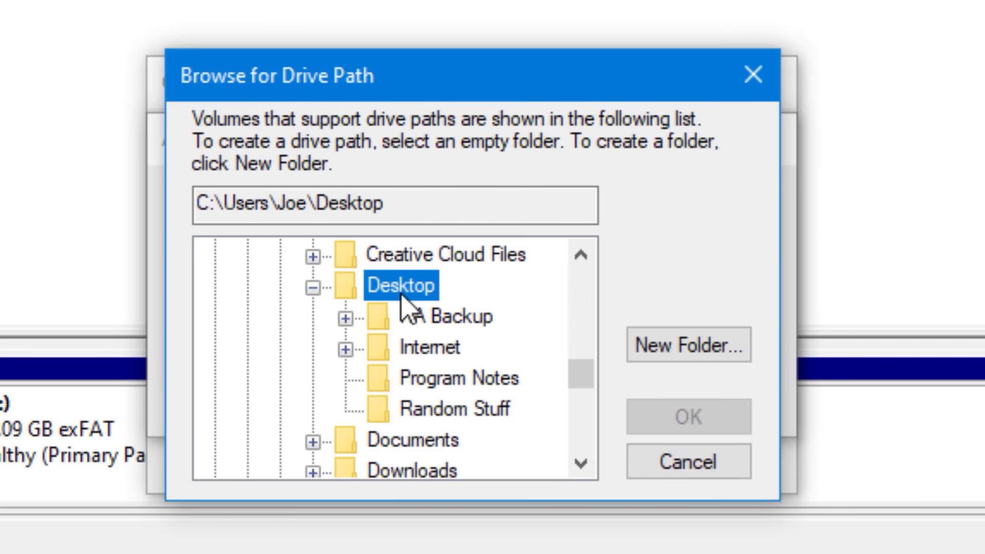
left_click(647, 344)
type("WhateverU")
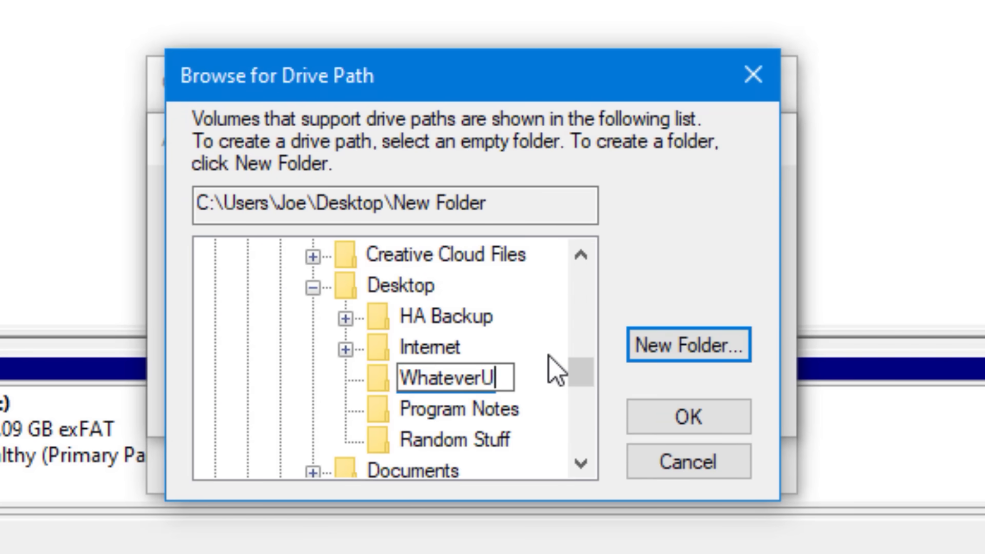
type("SB")
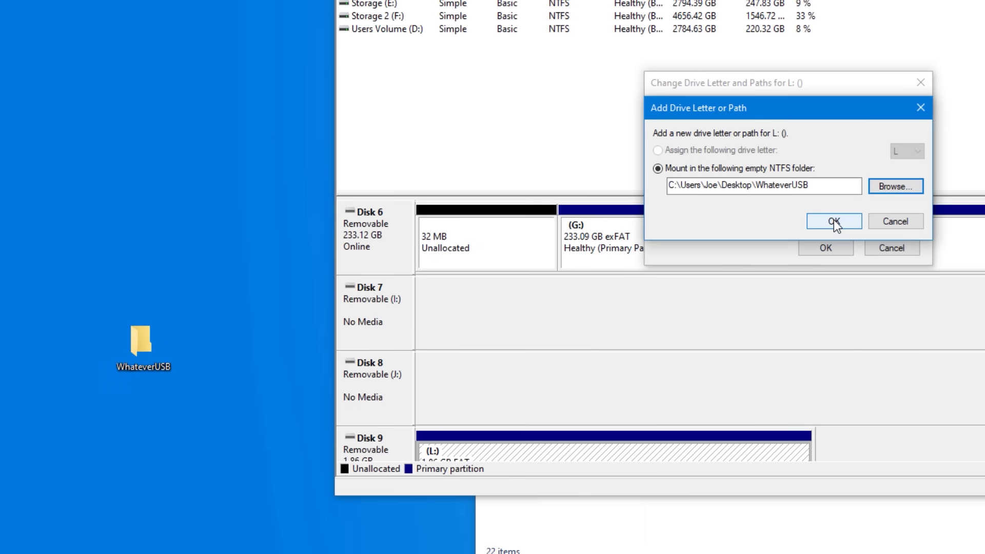
left_click(834, 221)
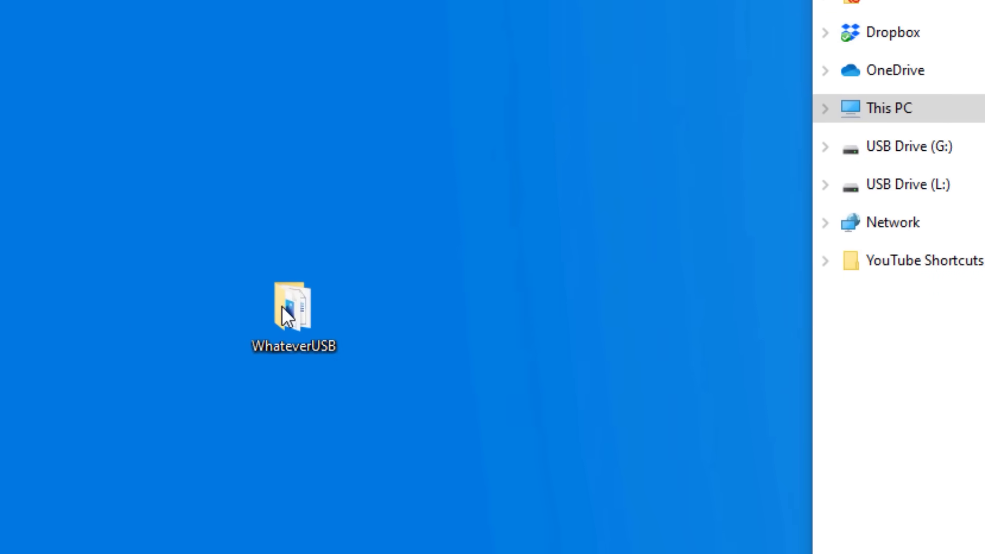
Open the WhateverUSB desktop folder and switch it to Large icons view.
left_click(282, 306)
double_click(282, 305)
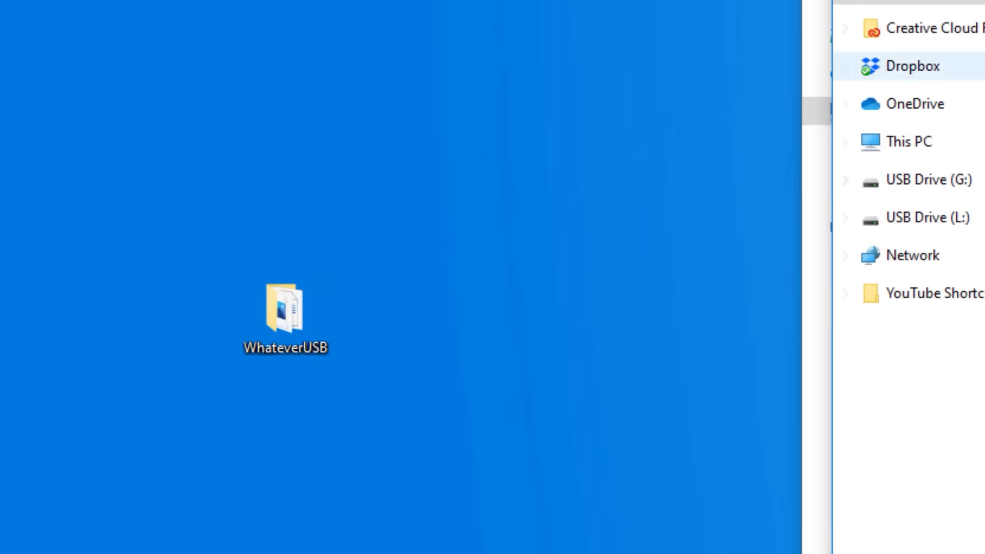
right_click(365, 288)
left_click(595, 317)
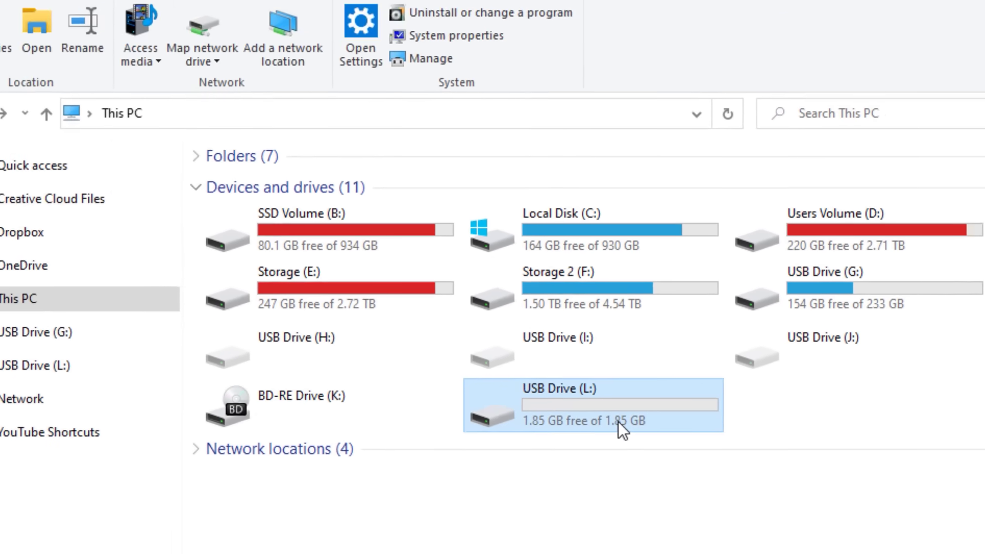
Open USB Drive (L:) and arrange it alongside the WhateverUSB window.
double_click(580, 367)
left_click_drag(506, 46, 499, 98)
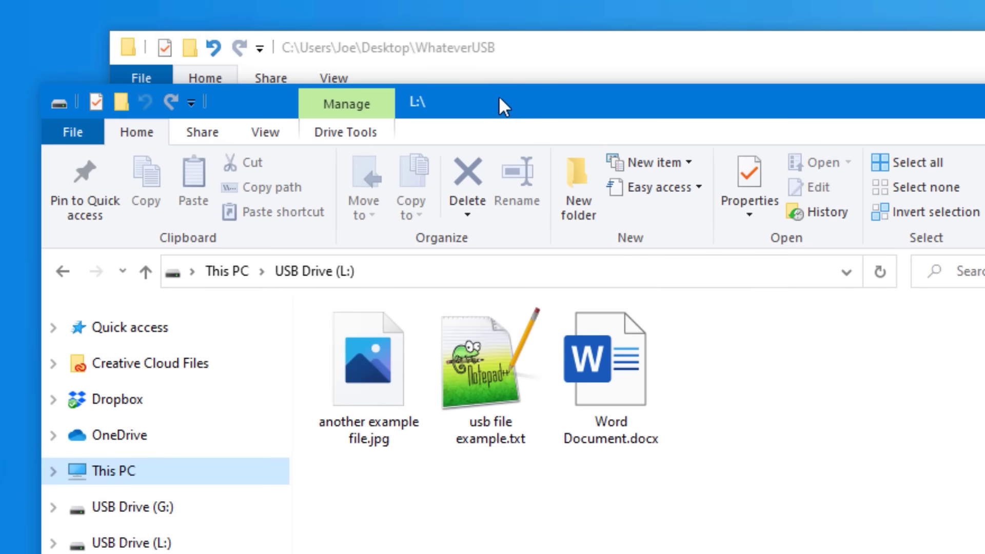
left_click(464, 54)
left_click(45, 108)
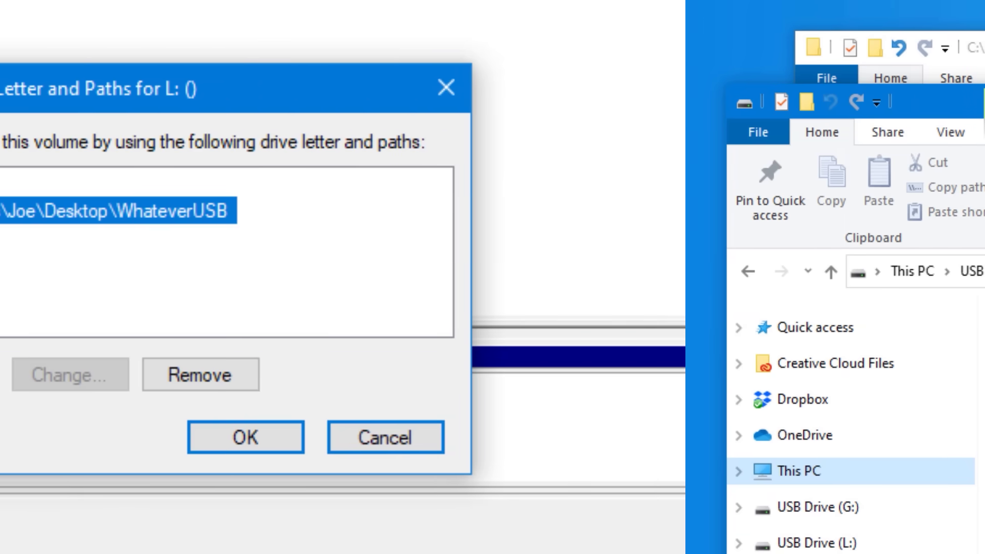
Remove and confirm removal of drive letter L:, then select the WhateverUSB folder.
left_click(226, 185)
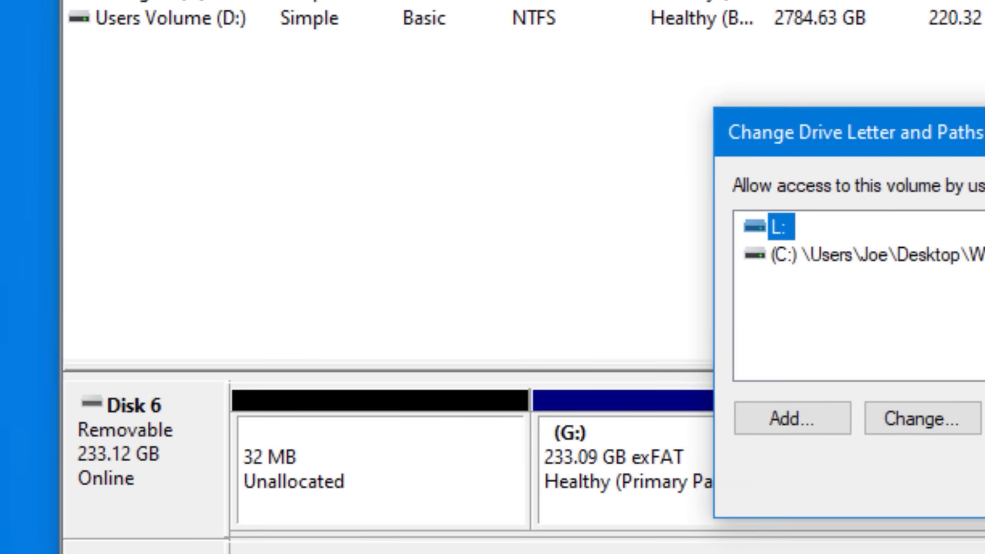
left_click(500, 374)
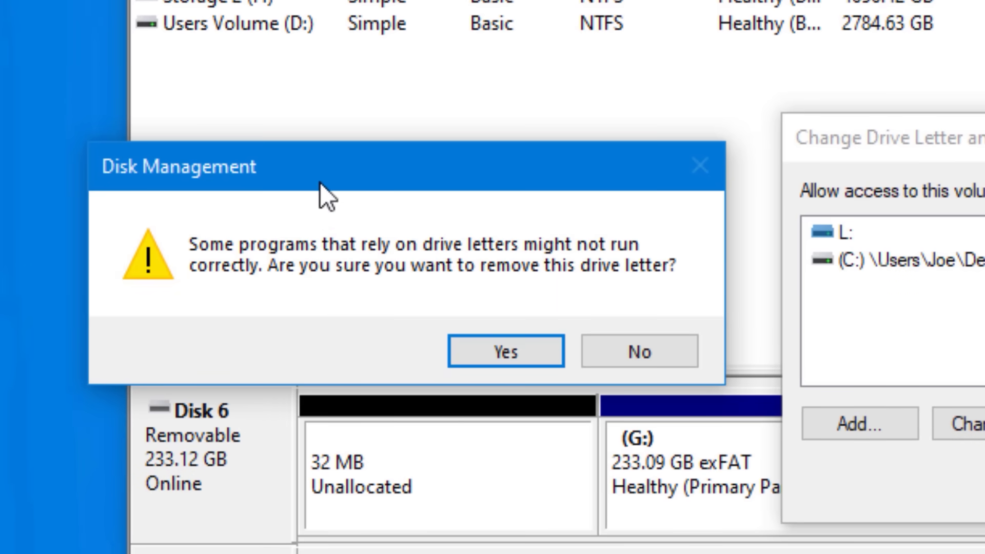
left_click(515, 352)
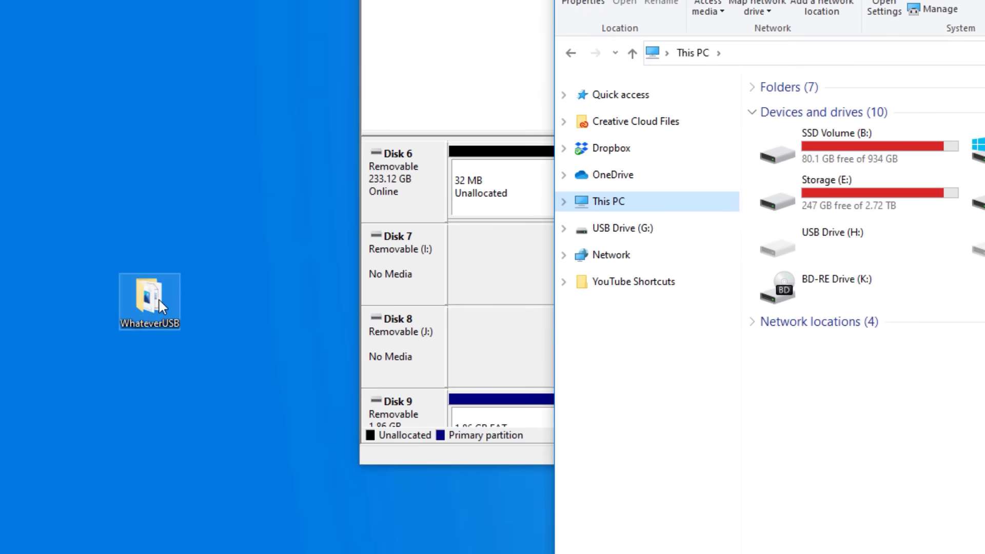
left_click(158, 298)
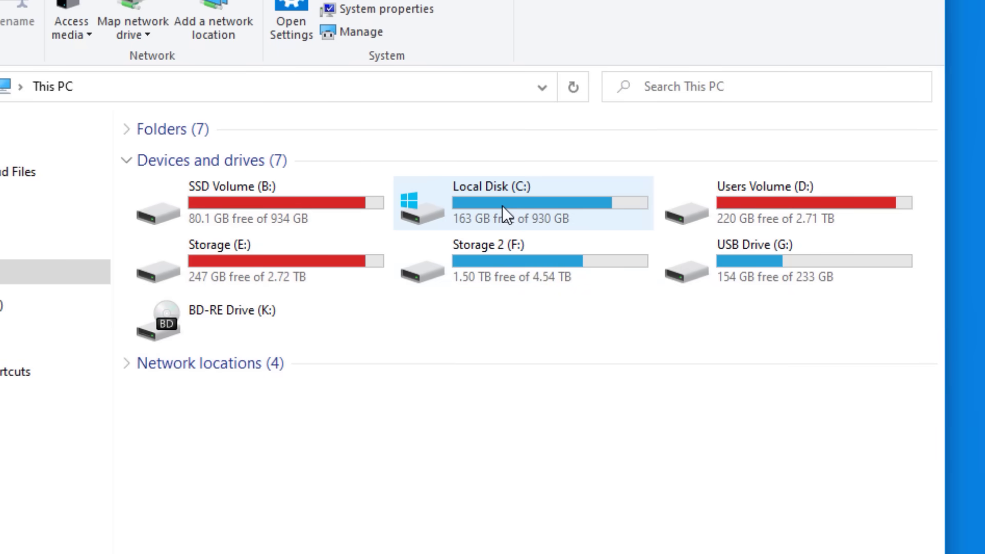
Create a Mounted folder on Local Disk (C:) and start a new subfolder inside it.
double_click(648, 196)
key("ctrl+shift+n")
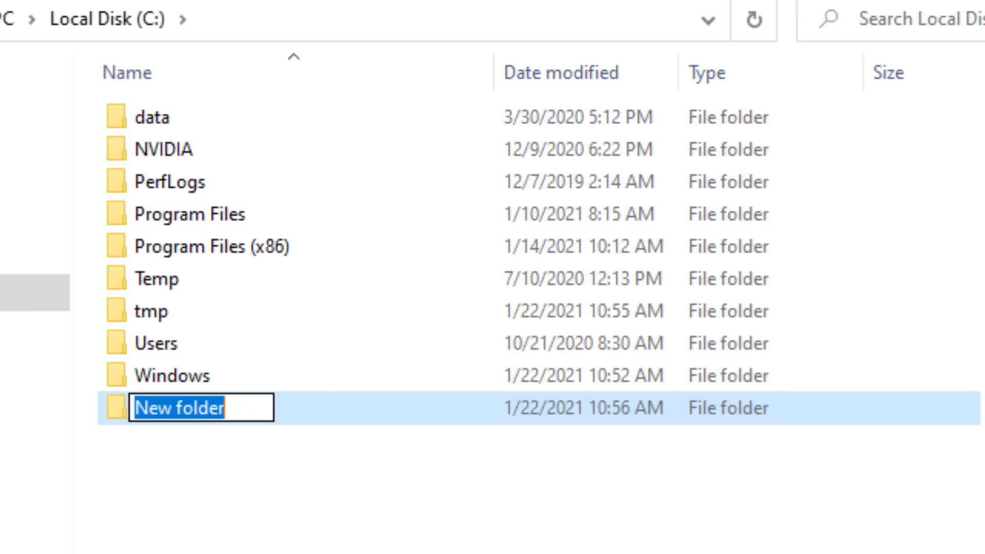
type("Mounted")
key("Return")
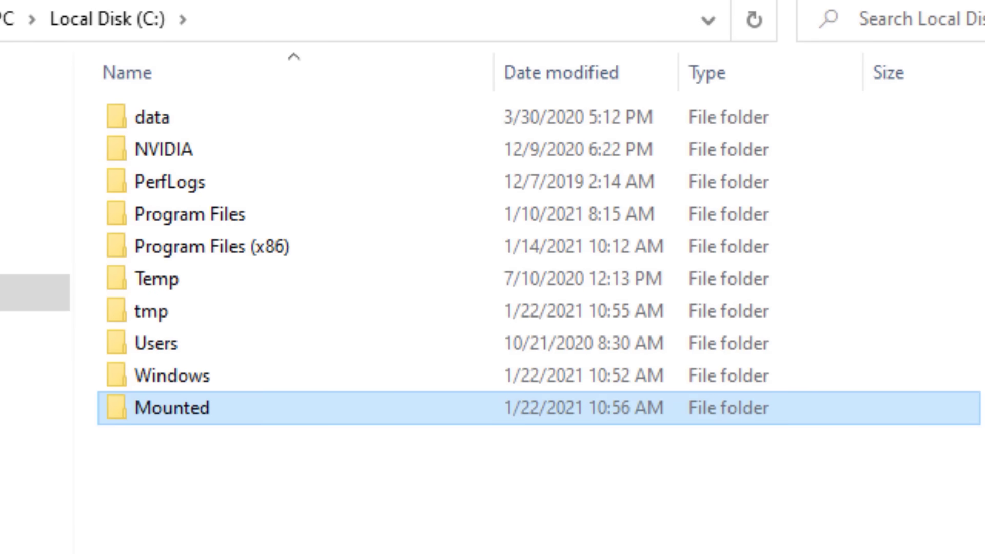
double_click(180, 406)
right_click(302, 382)
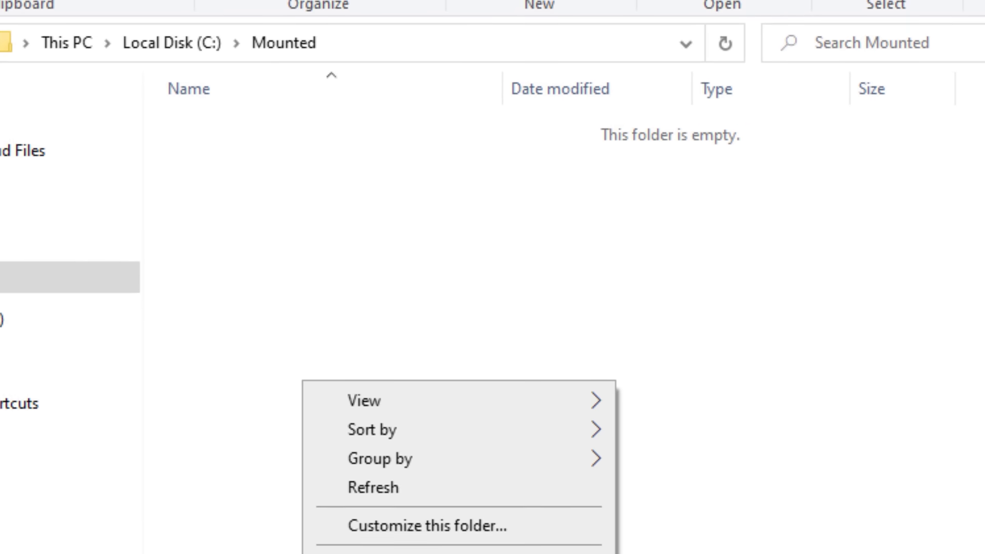
key("ctrl+shift+n")
Name the subfolder 'Some Drive Name' and mount the 1900 MB volume there.
type("Some D")
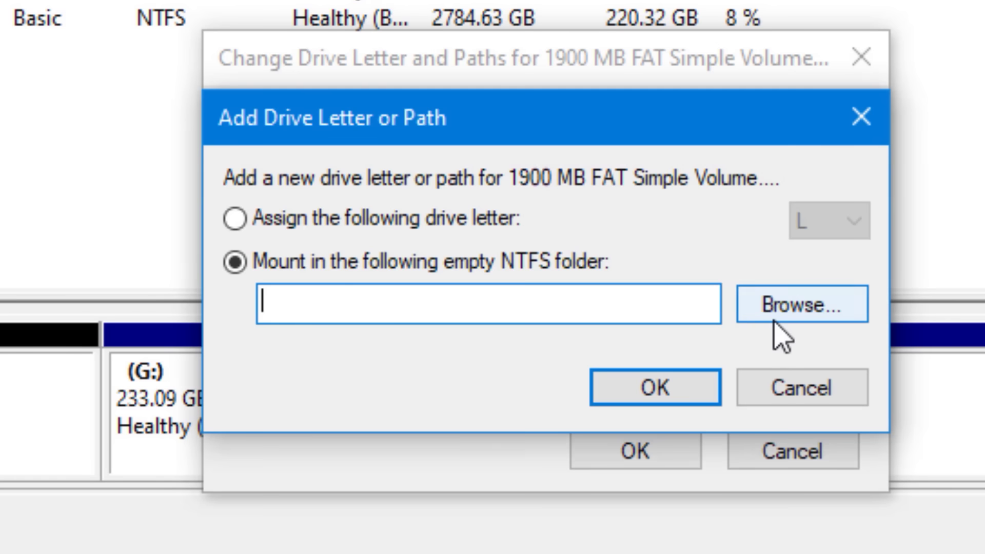
left_click(785, 308)
left_click(423, 280)
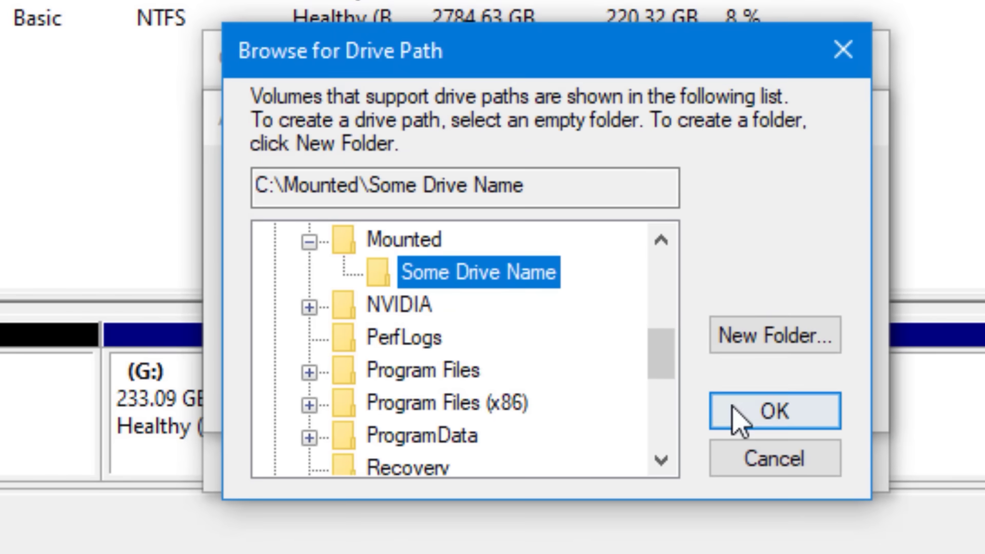
left_click(735, 406)
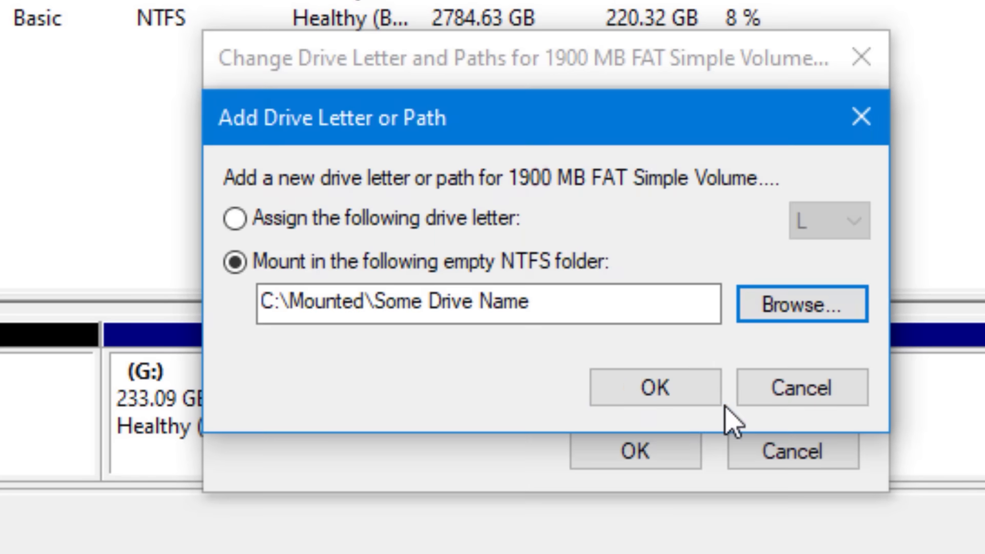
left_click(659, 397)
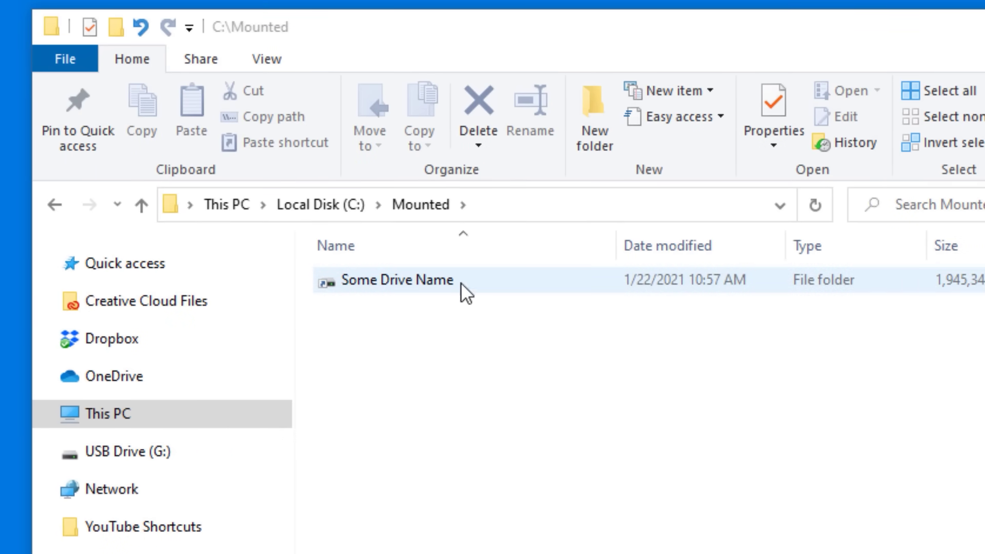
Open Some Drive Name and highlight Word Document.docx's Properties location, C:\Mounted\Some Drive Name.
double_click(511, 282)
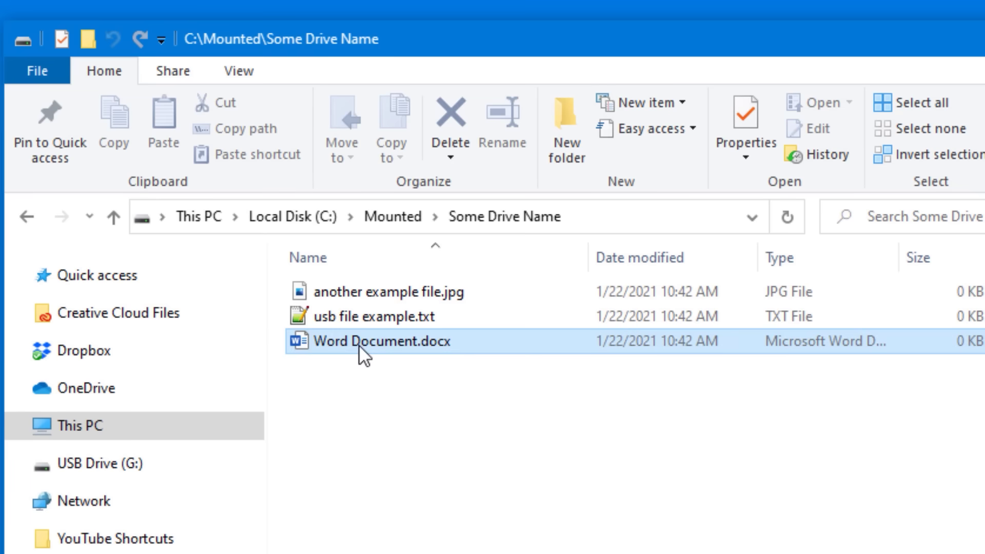
double_click(358, 345, "alt")
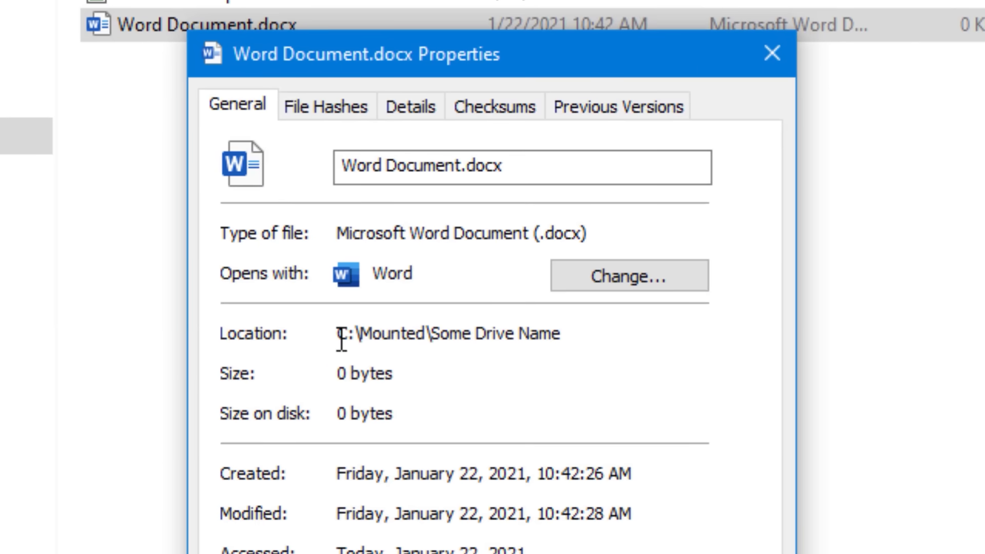
left_click(574, 340)
mouse_move(544, 343)
left_mouse_down()
mouse_move(574, 340)
mouse_move(359, 329)
left_mouse_up()
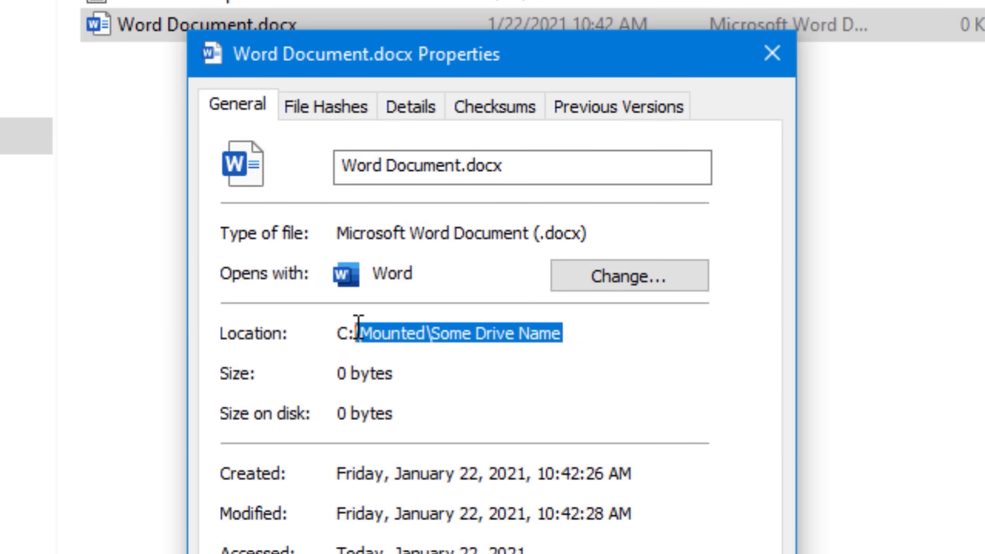
left_click_drag(464, 336, 615, 333)
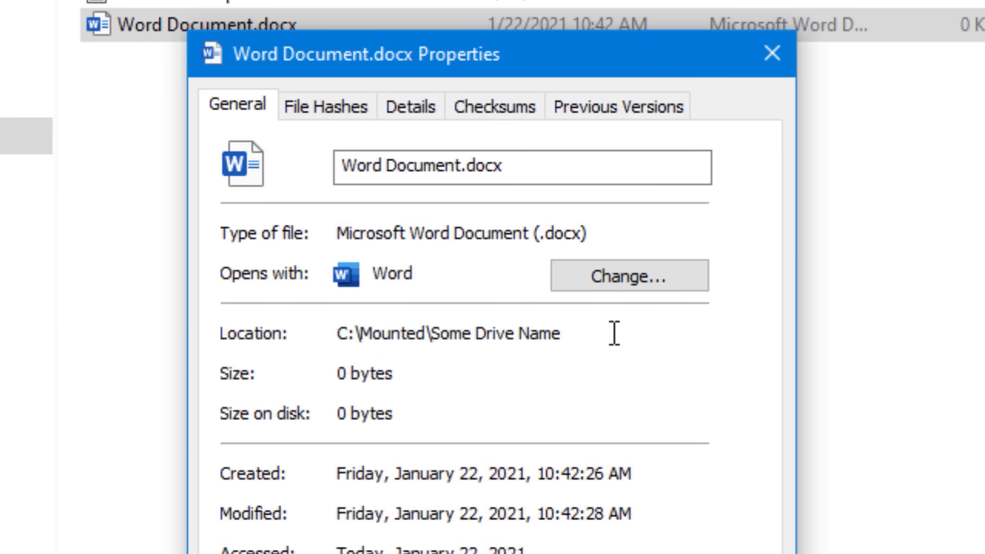